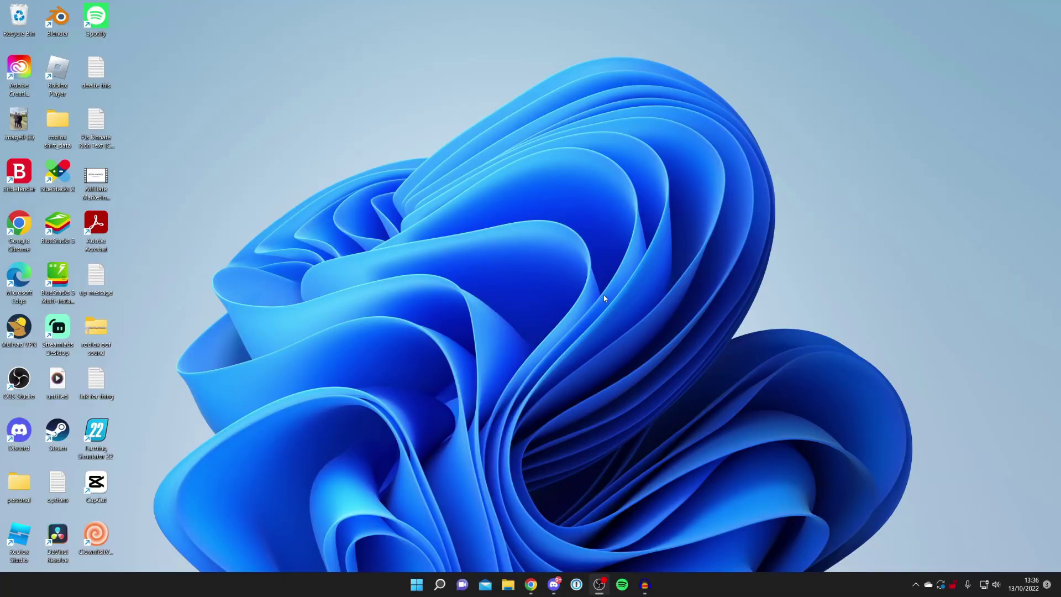
Step: Google 'tiktok live studio' in Chrome and open the 'Welcome to LIVE Studio - TikTok' download page
click(531, 585)
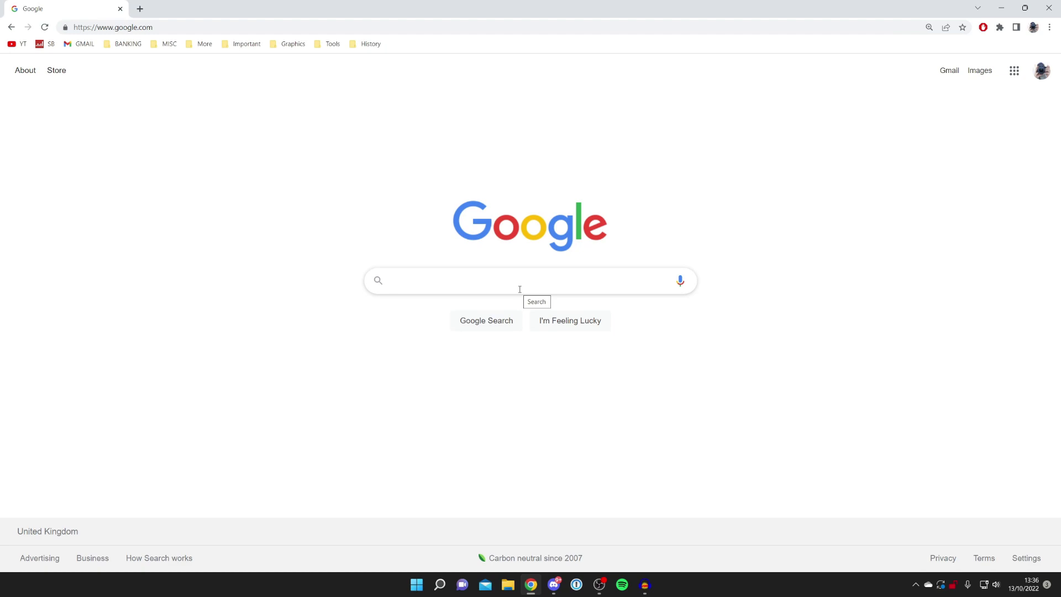
text(tiktok l)
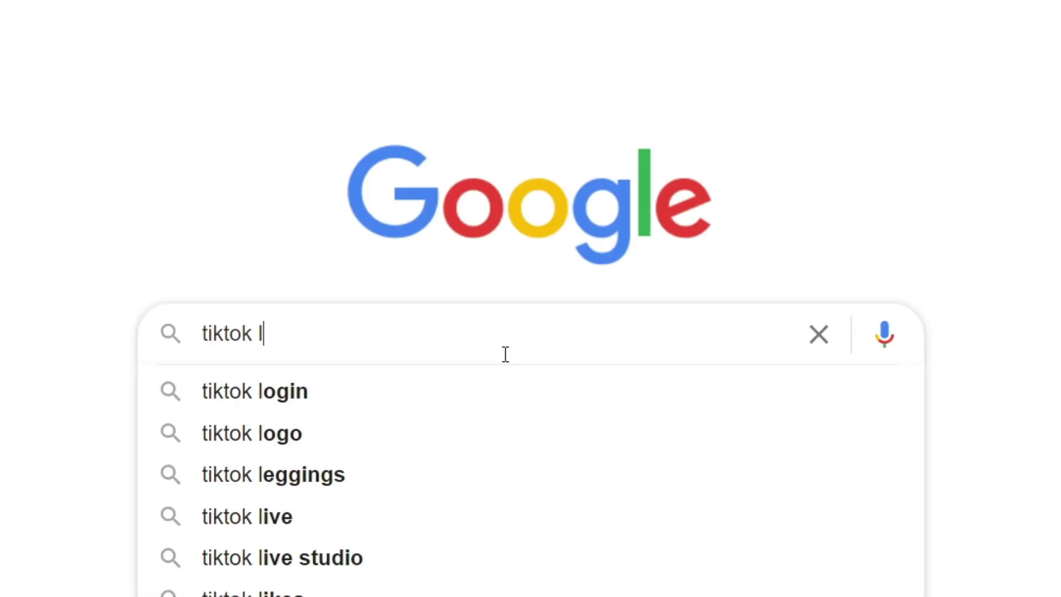
text(ive su)
key(BackSpace)
text(t)
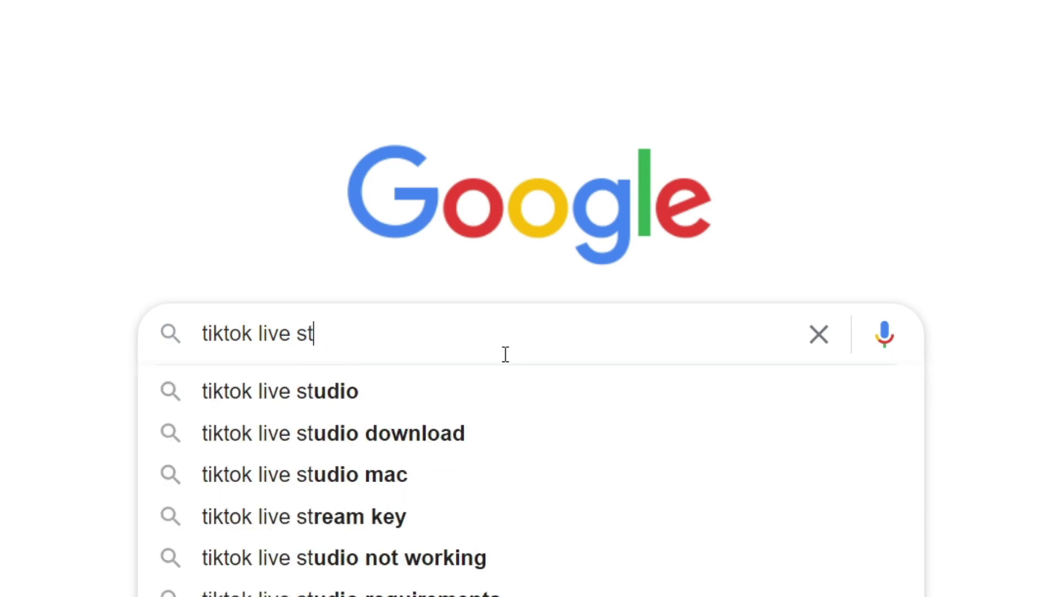
text(udio)
key(Return)
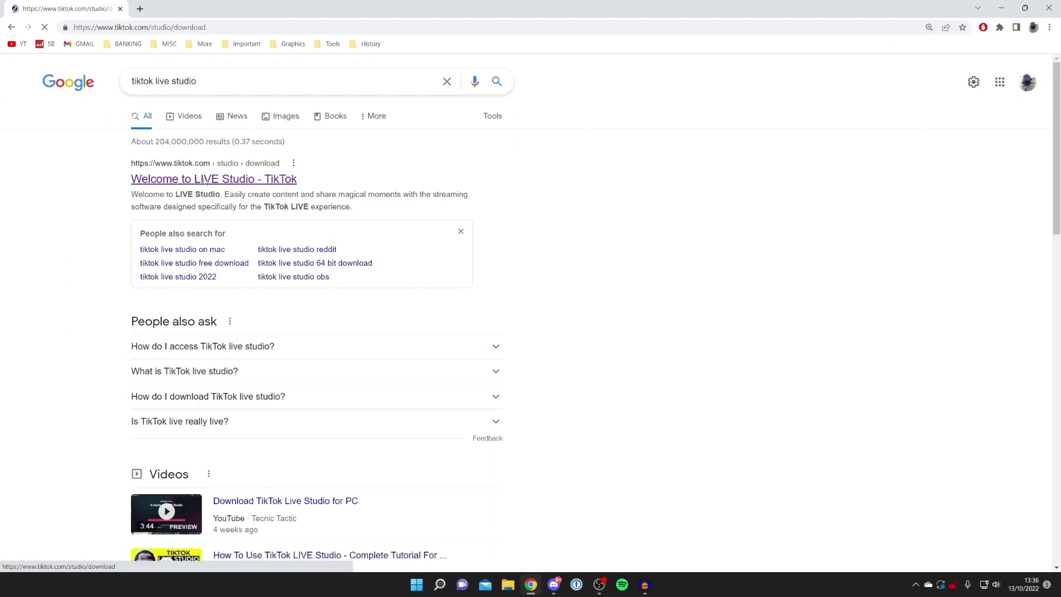
click(239, 273)
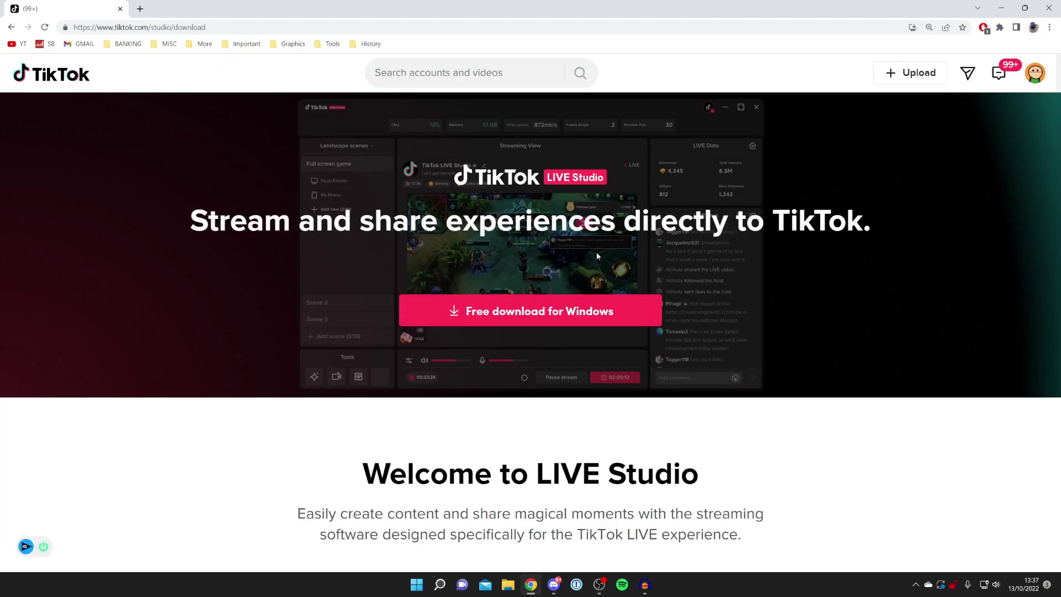
Step: Download the free LIVE Studio installer for Windows, restore down Chrome, and run the installer
click(519, 308)
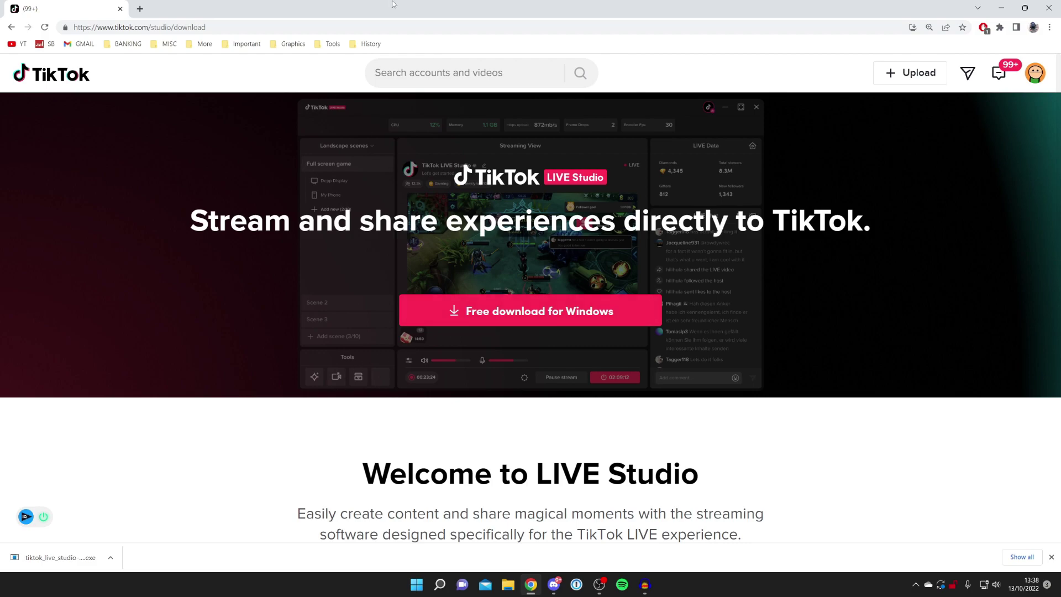
key(super+Down)
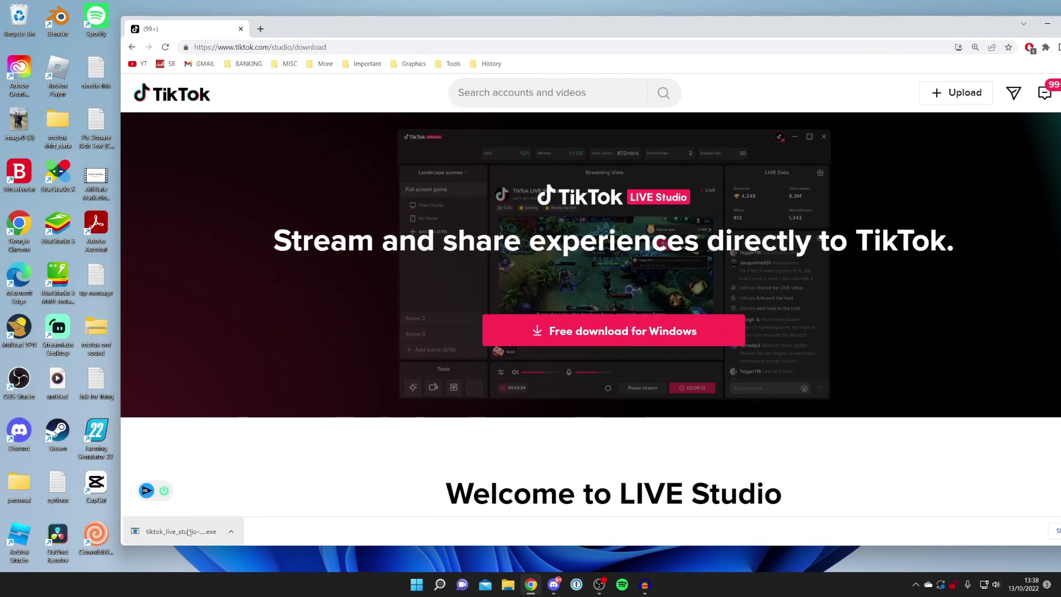
click(188, 532)
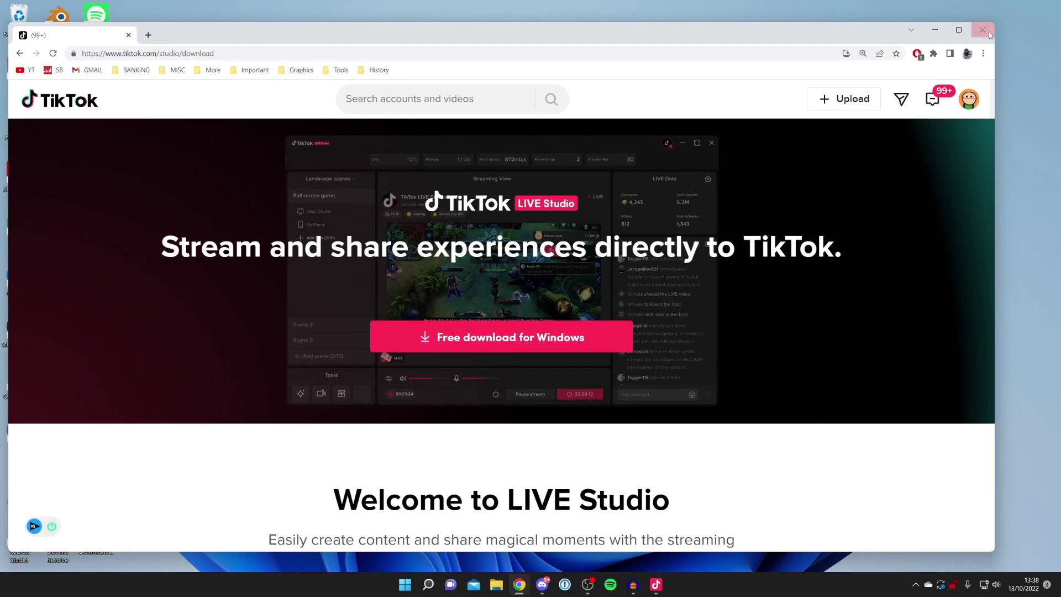
Step: Close Chrome and finish setup so TikTok LIVE Studio launches to its welcome screen
click(989, 35)
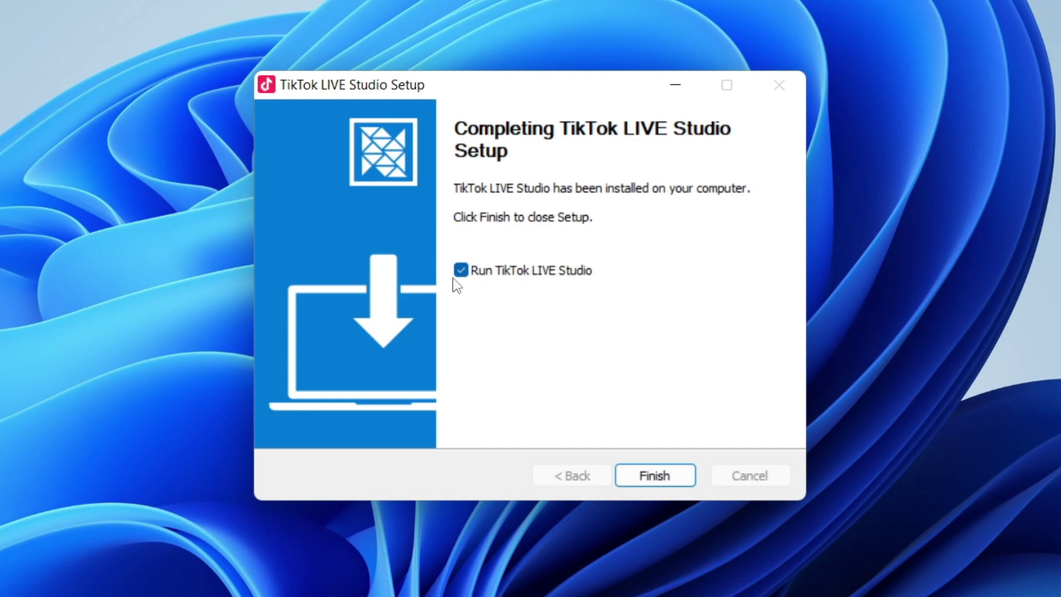
click(656, 475)
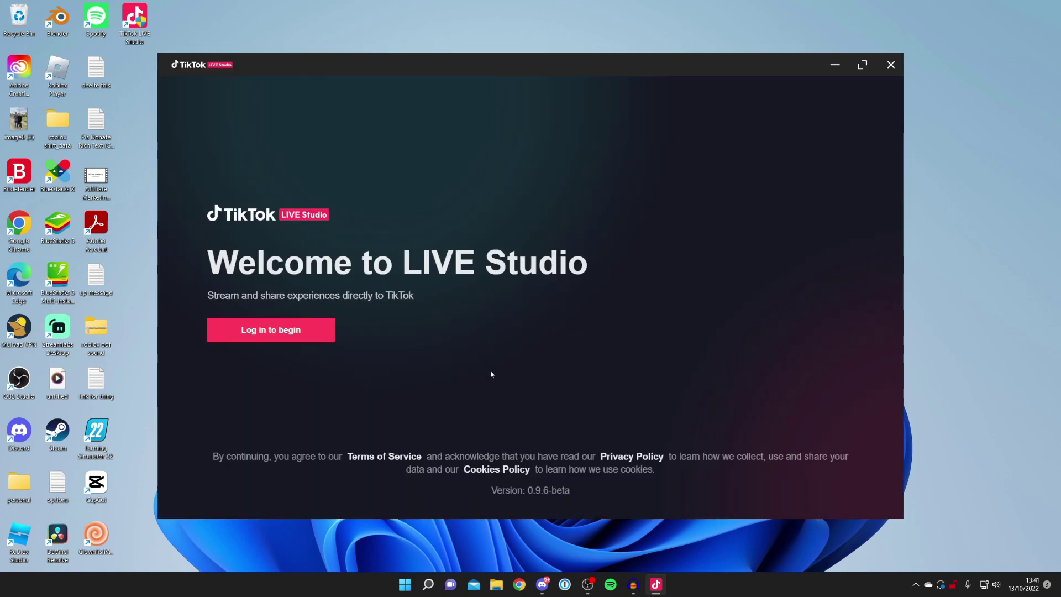
Step: Log in, start the beginner setup, and keep Default device as the microphone
click(298, 337)
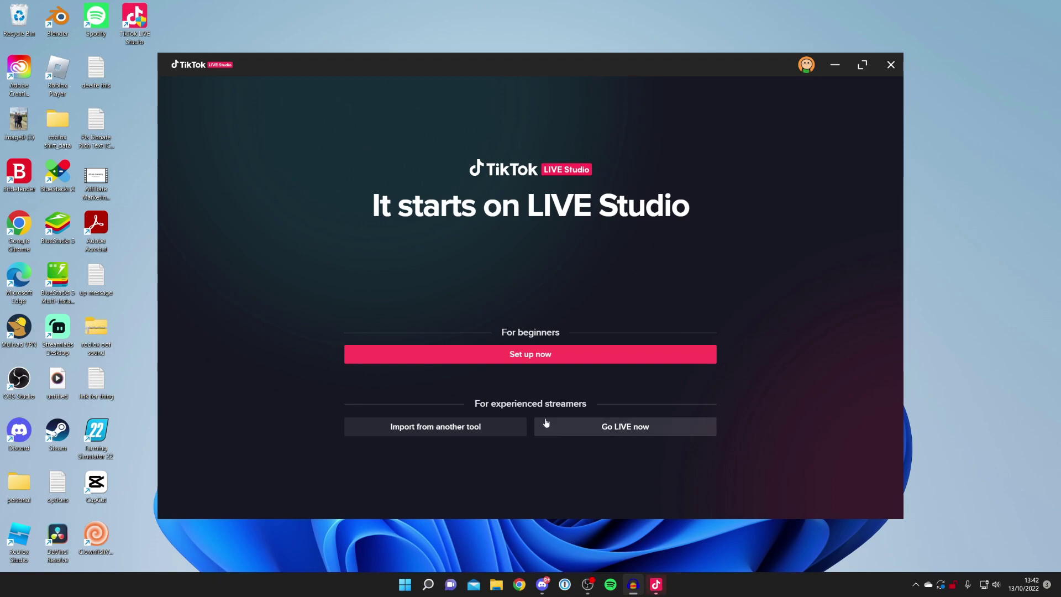
click(529, 357)
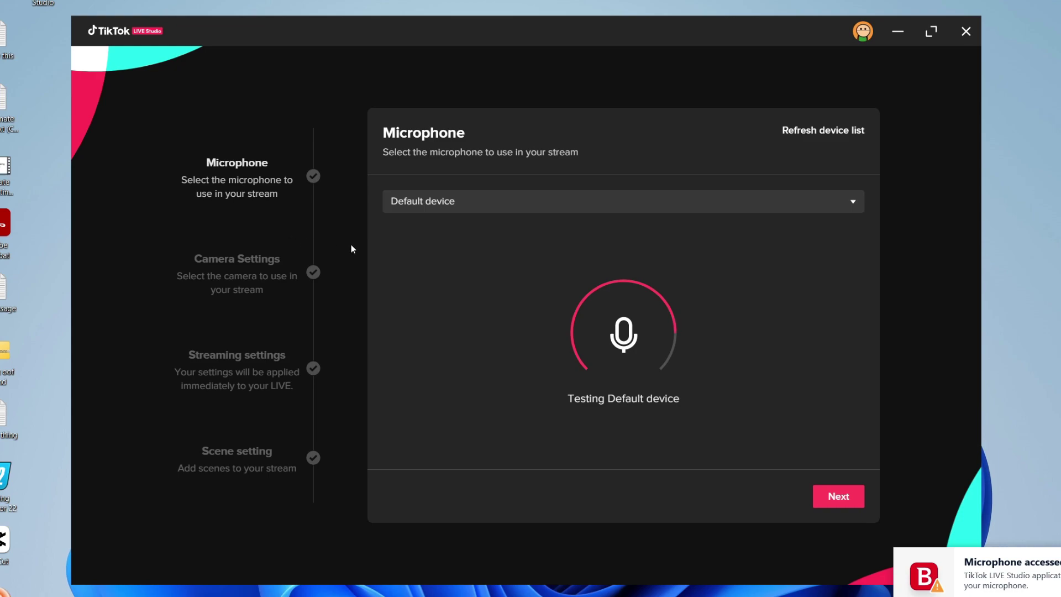
click(419, 204)
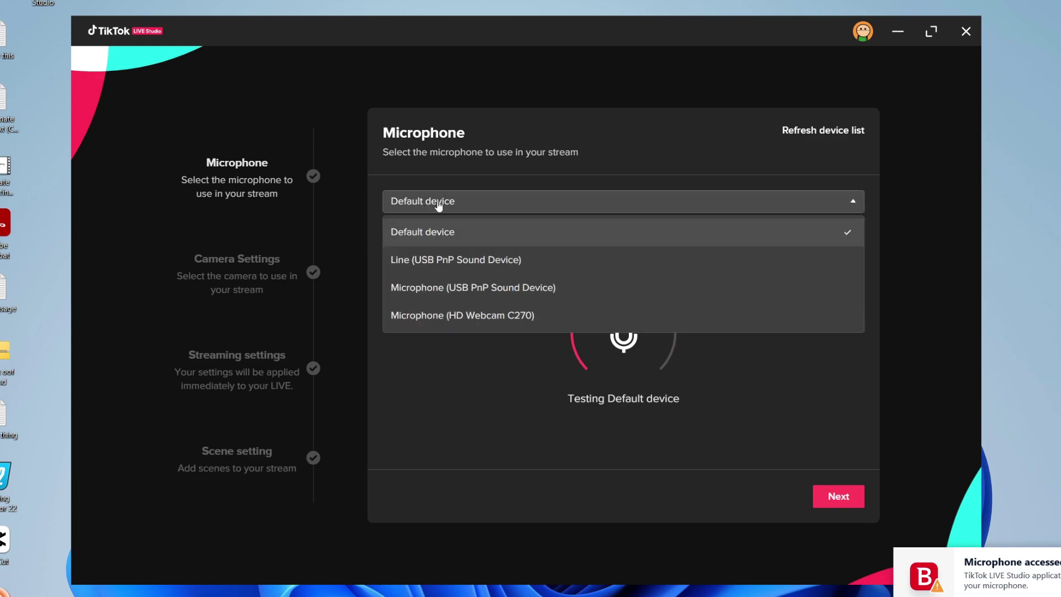
click(438, 203)
click(838, 496)
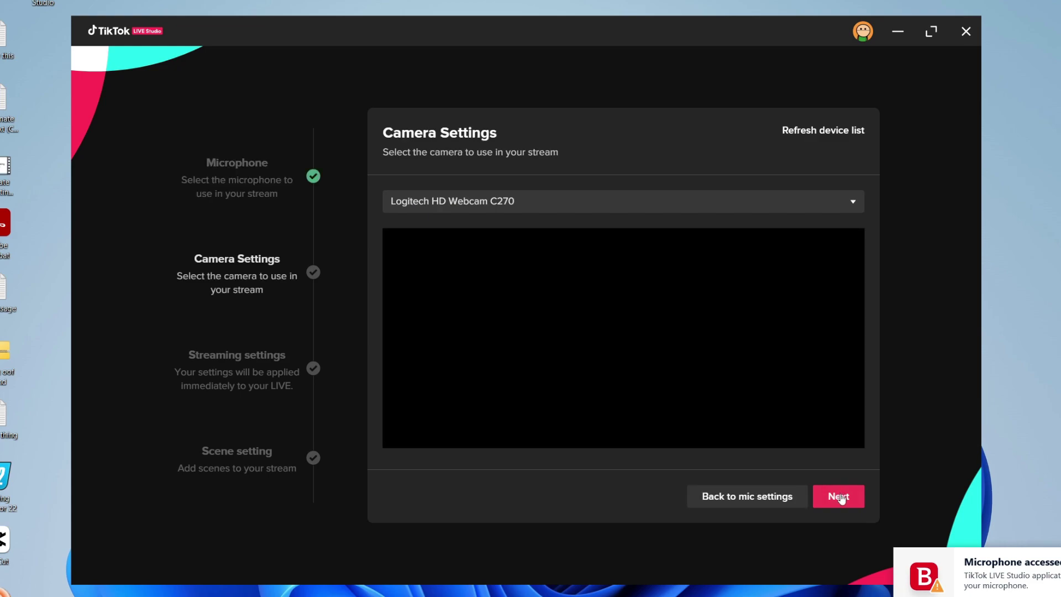
Step: Choose OBS Virtual Camera as the camera and continue to the internet speed test
click(488, 204)
click(482, 260)
click(483, 209)
click(482, 233)
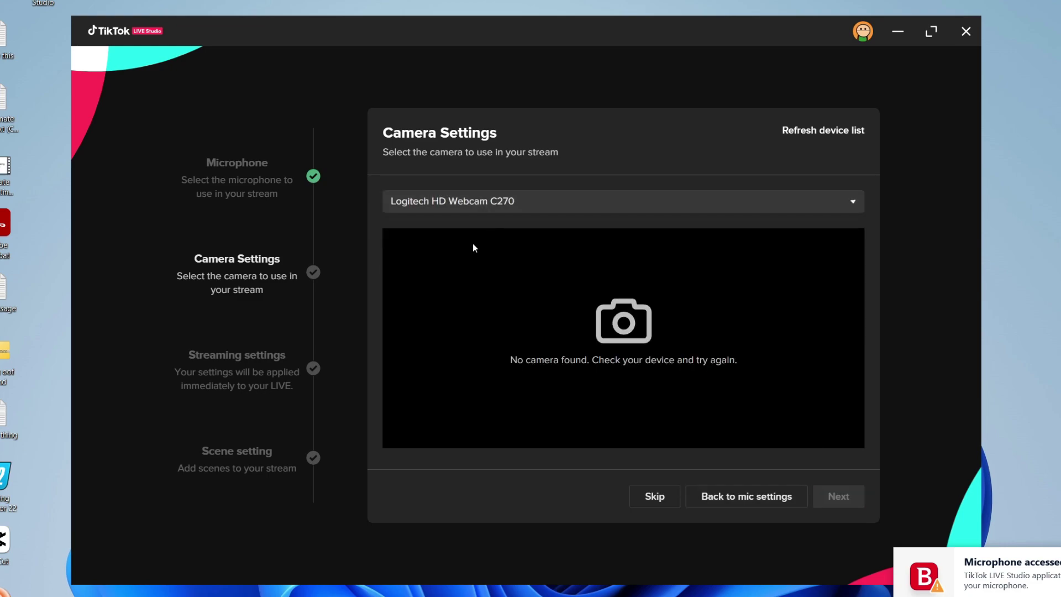
click(467, 205)
click(476, 258)
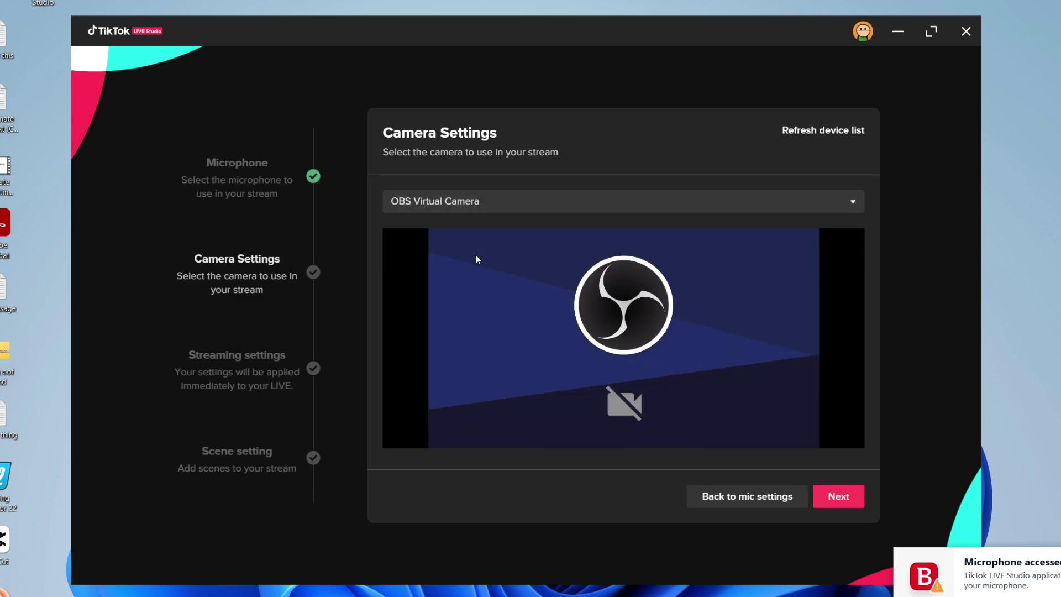
click(850, 498)
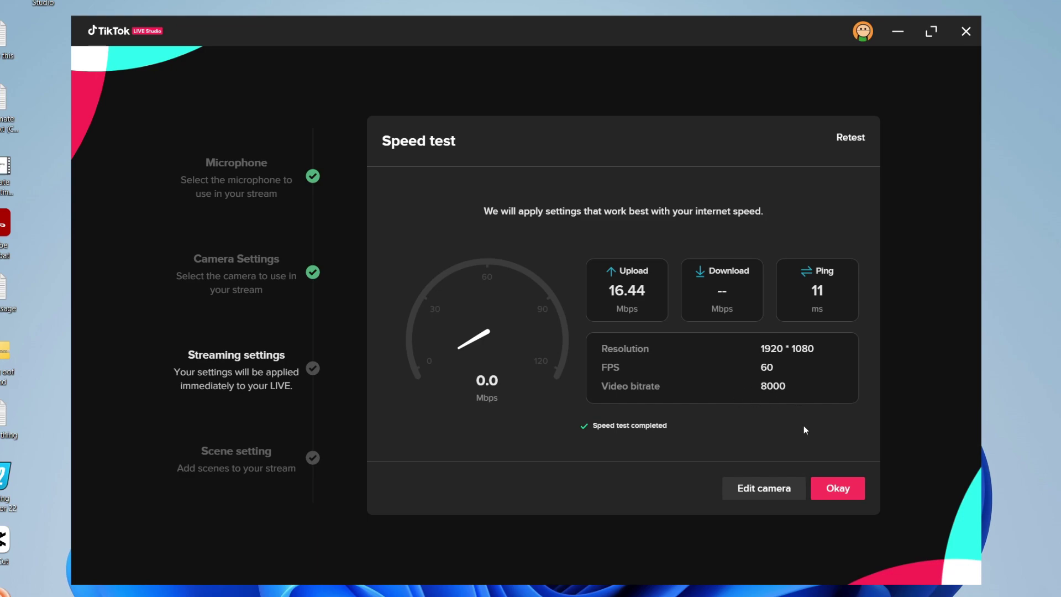
Step: Accept the speed test, keep 1080P video quality, and finish with the Fullscreen desktop + Camera layout
click(838, 494)
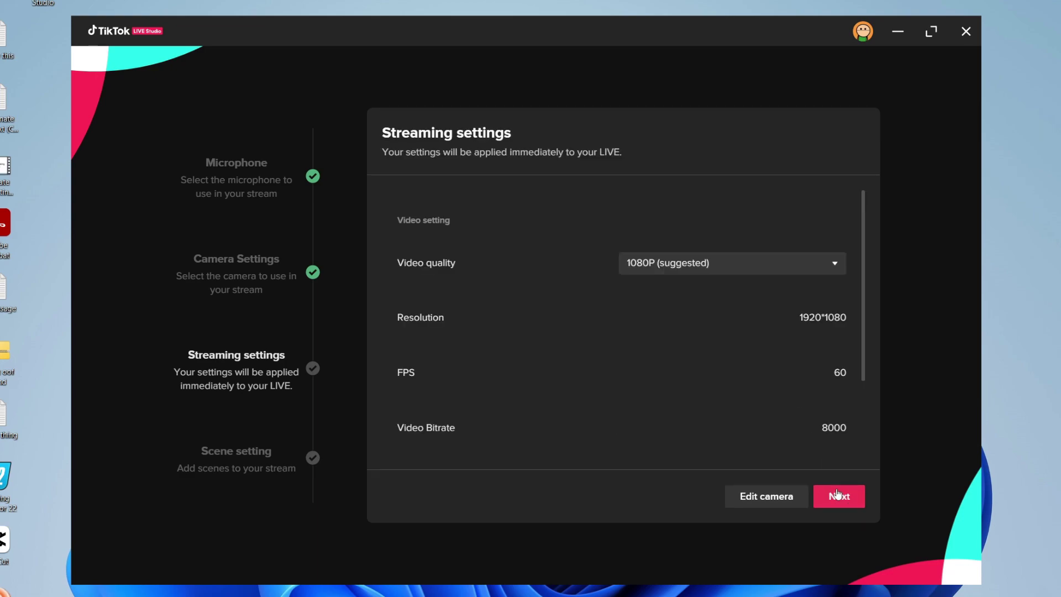
click(682, 272)
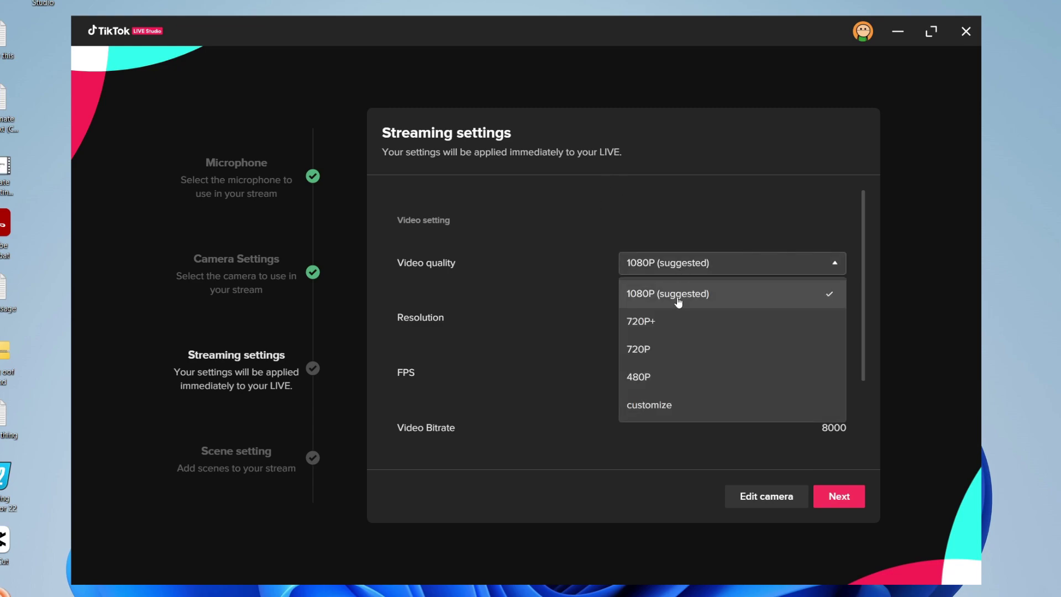
click(844, 500)
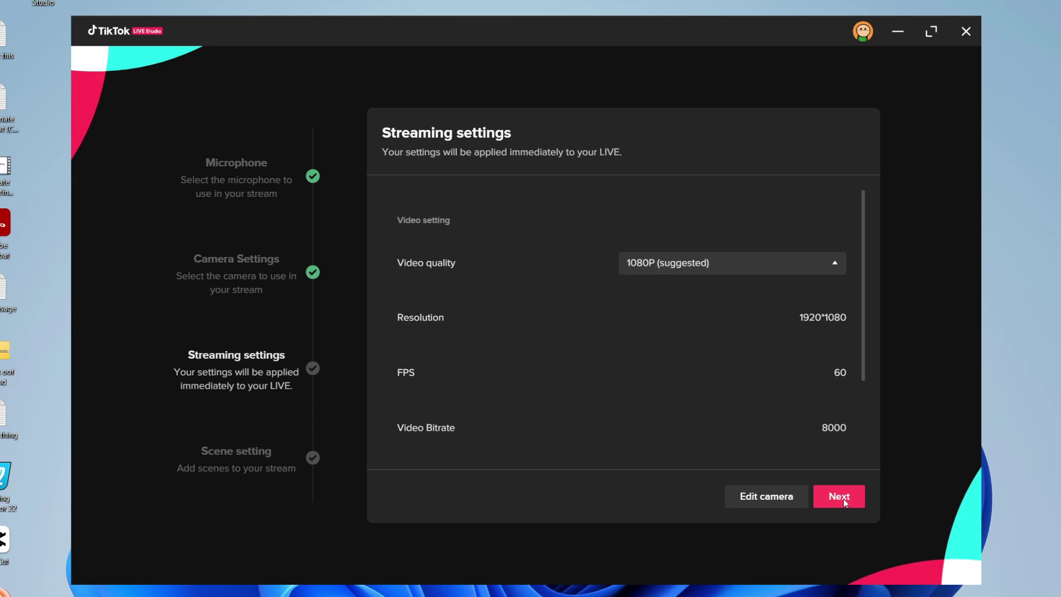
click(843, 499)
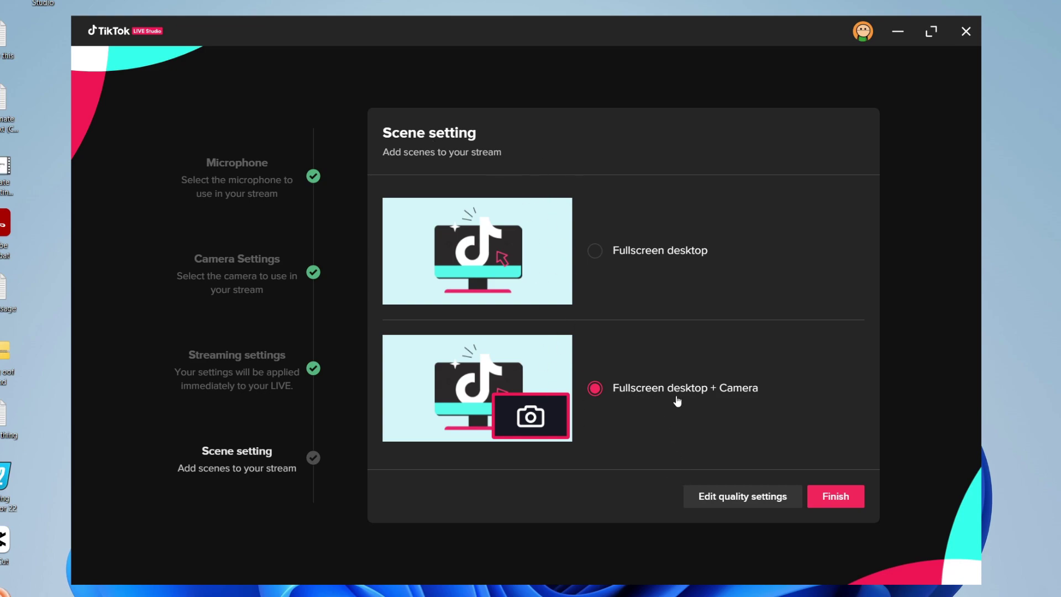
click(827, 496)
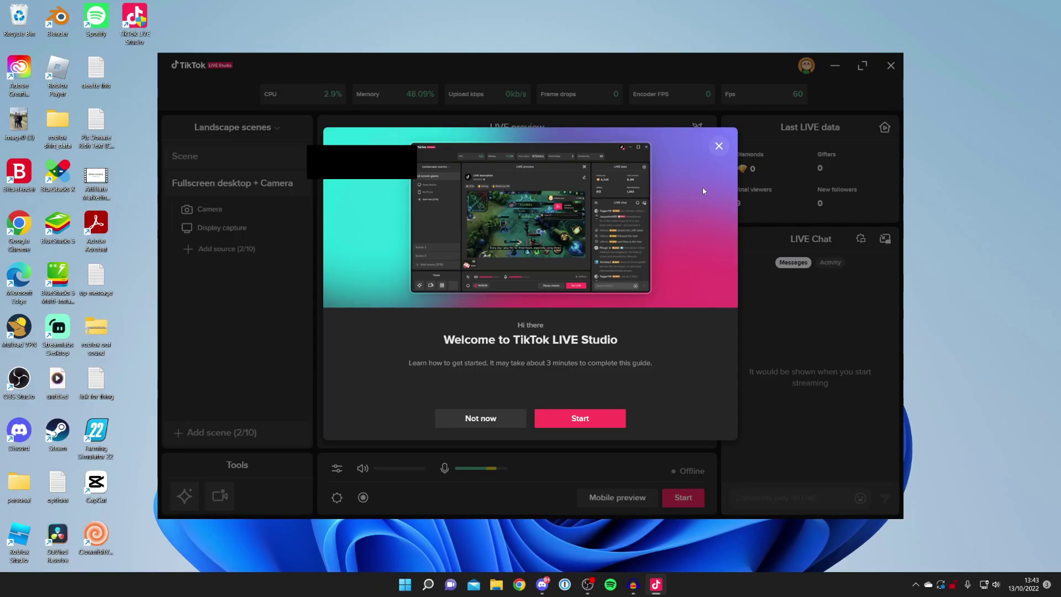
Step: Skip the welcome tutorial and tips, select the camera overlay, then add an empty New scene
click(476, 420)
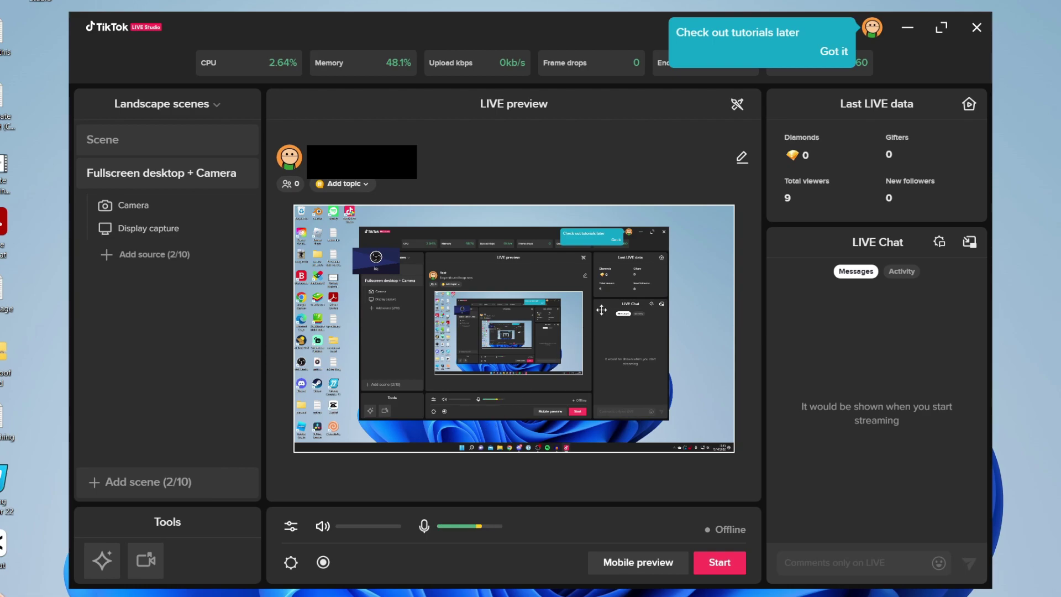
click(831, 51)
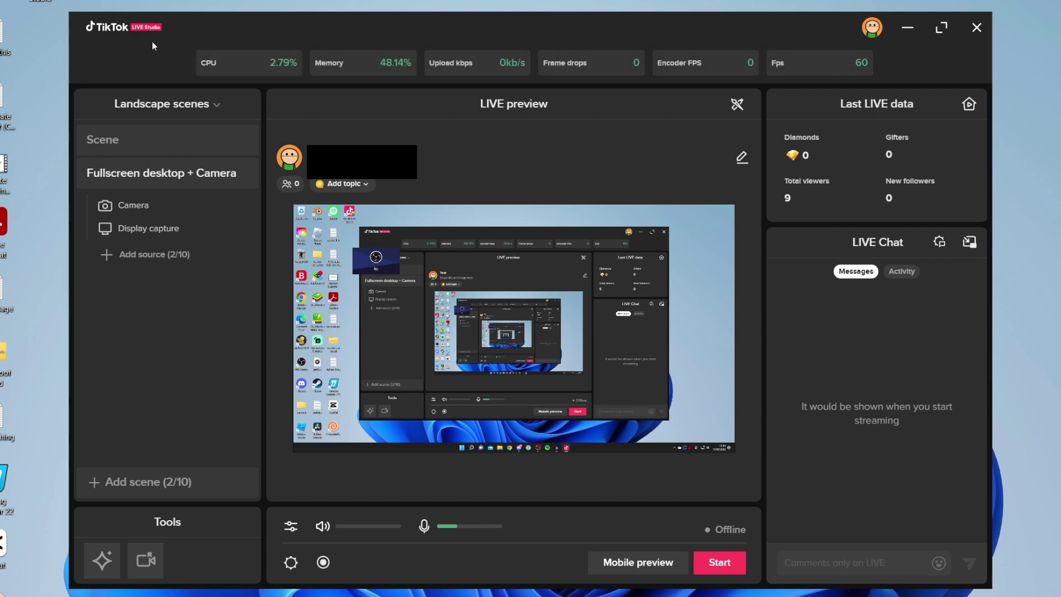
mouse_move(233, 215)
click(369, 267)
click(123, 484)
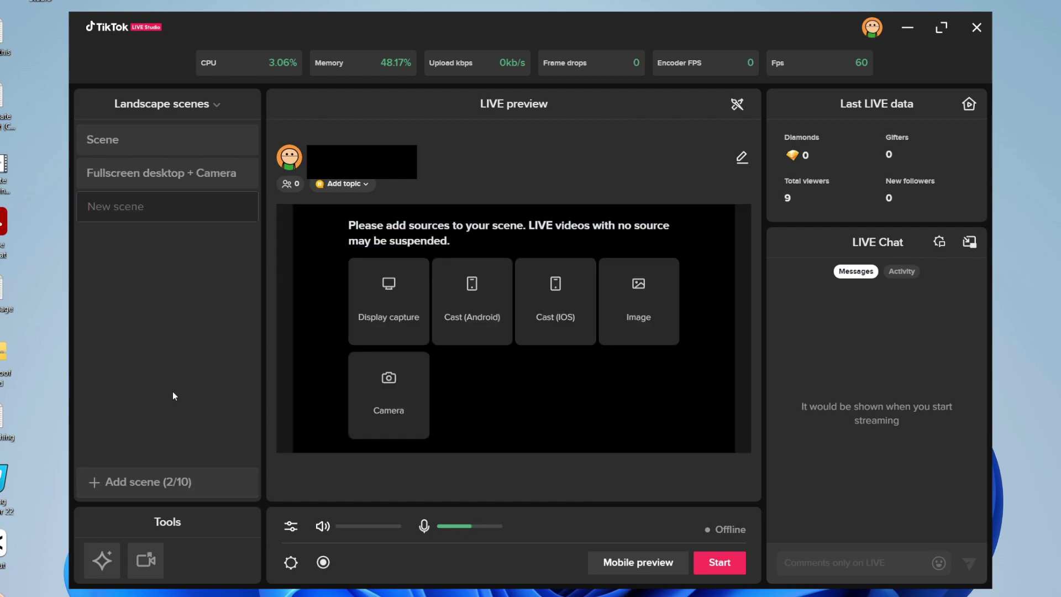
Step: Add a Display1 2560*1440 display capture to New scene, then switch to Fullscreen desktop + Camera
click(395, 305)
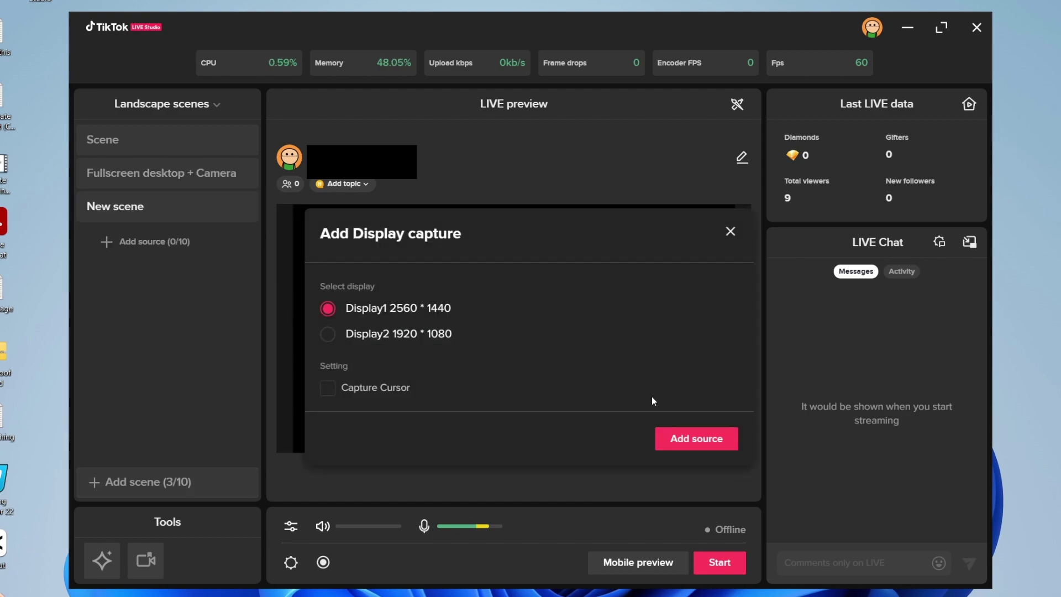
click(720, 451)
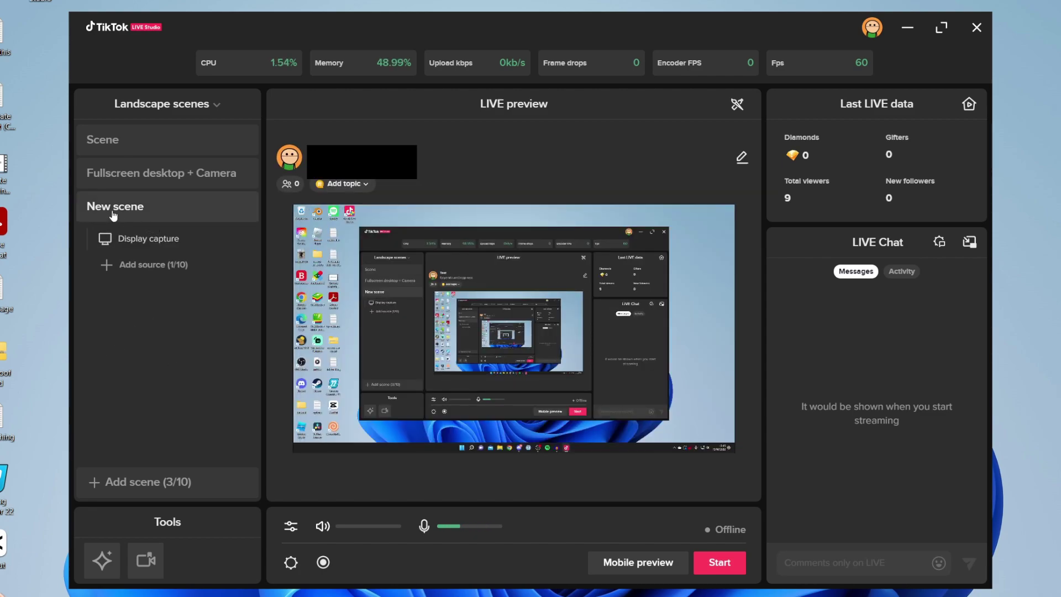
click(131, 182)
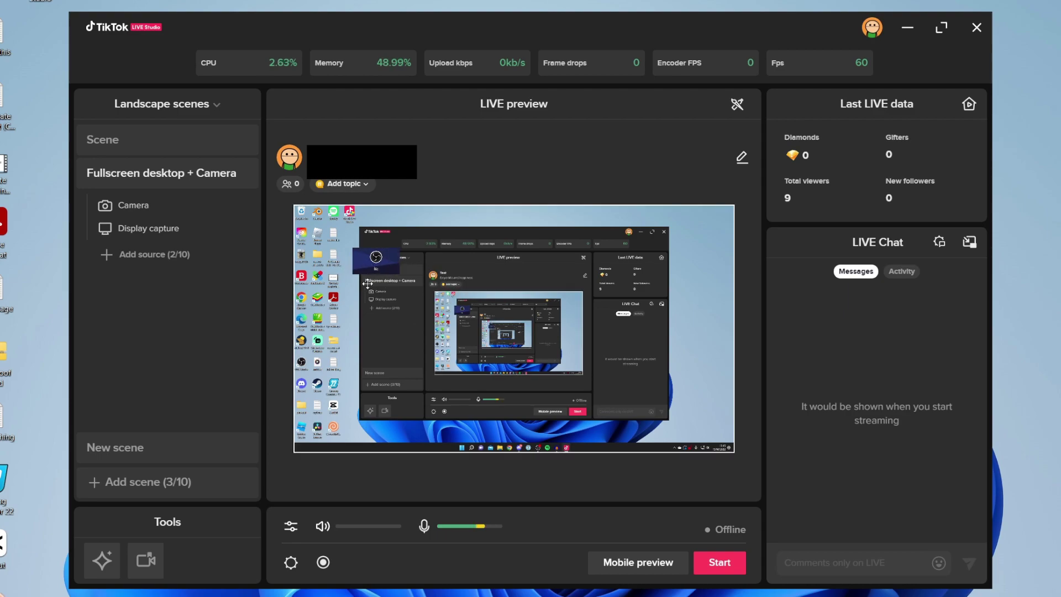
Step: Enlarge the camera overlay top-left, undo a display capture resize, and move Camera below Display capture
click(375, 260)
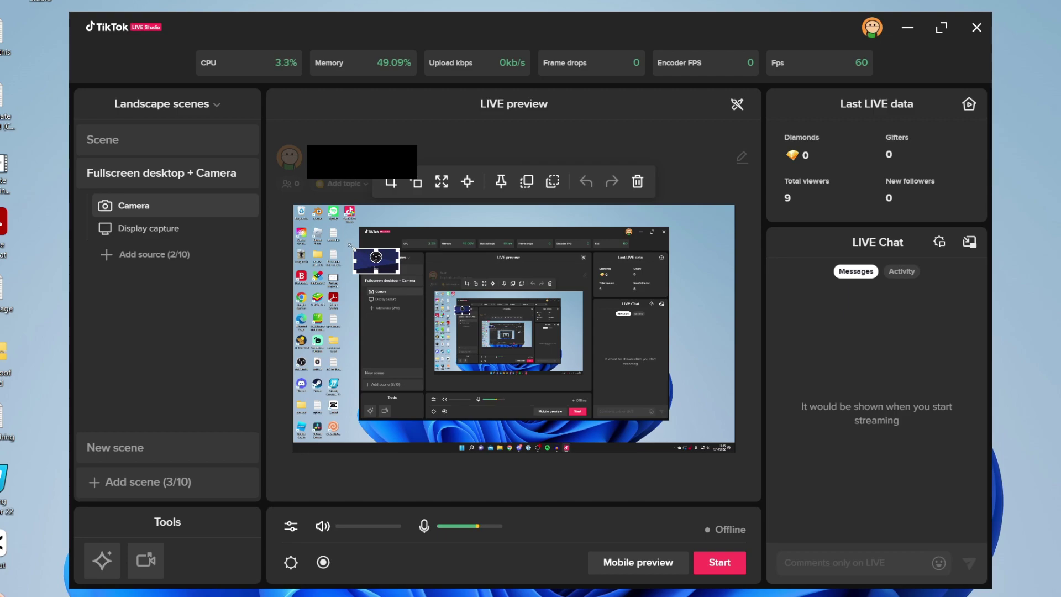
drag(354, 249, 301, 215)
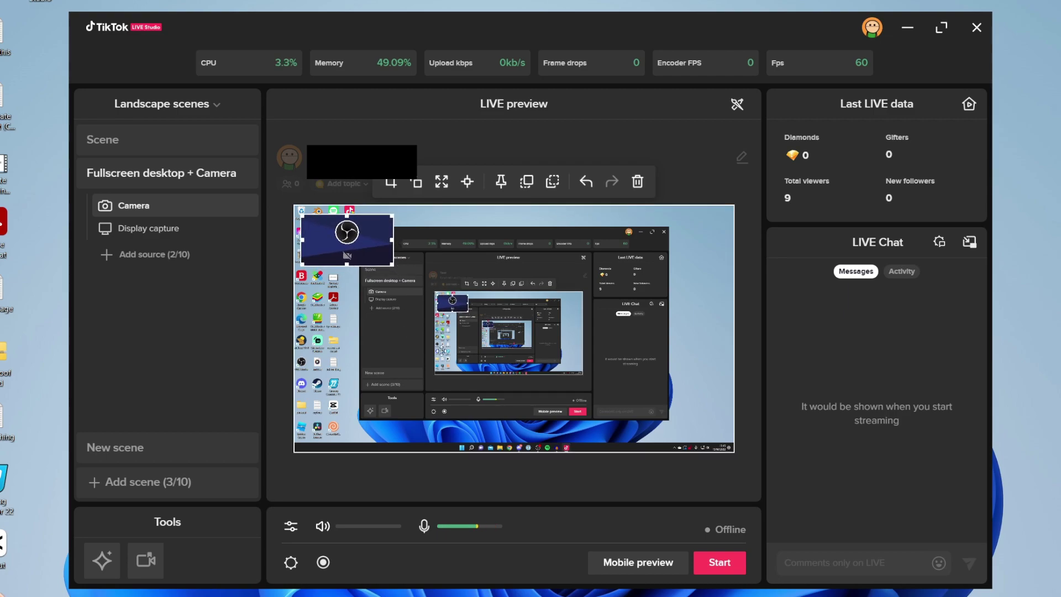
click(510, 300)
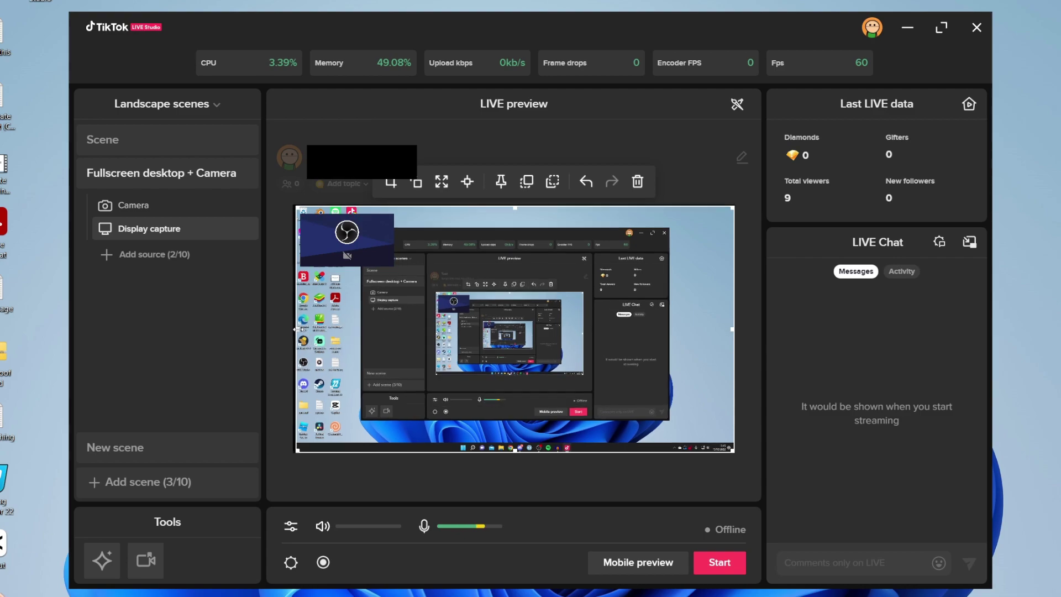
mouse_move(294, 330)
mouse_down()
mouse_move(260, 333)
mouse_move(293, 331)
mouse_up()
click(341, 234)
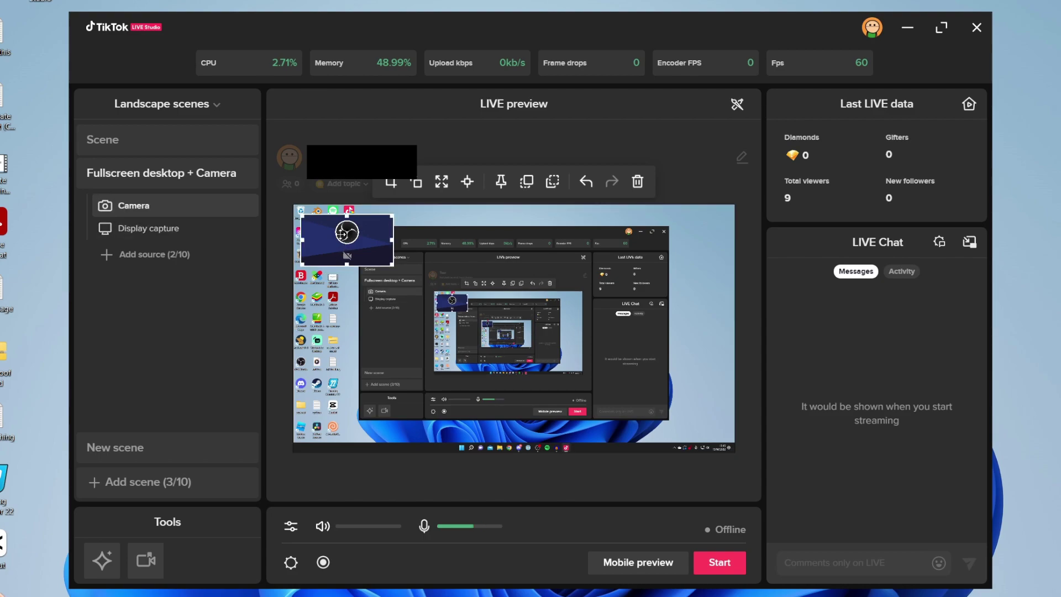
drag(191, 207, 160, 206)
click(300, 567)
Step: Review the Stream setting dialog (1080P, 60 FPS, 8000 bitrate) and close it
click(291, 562)
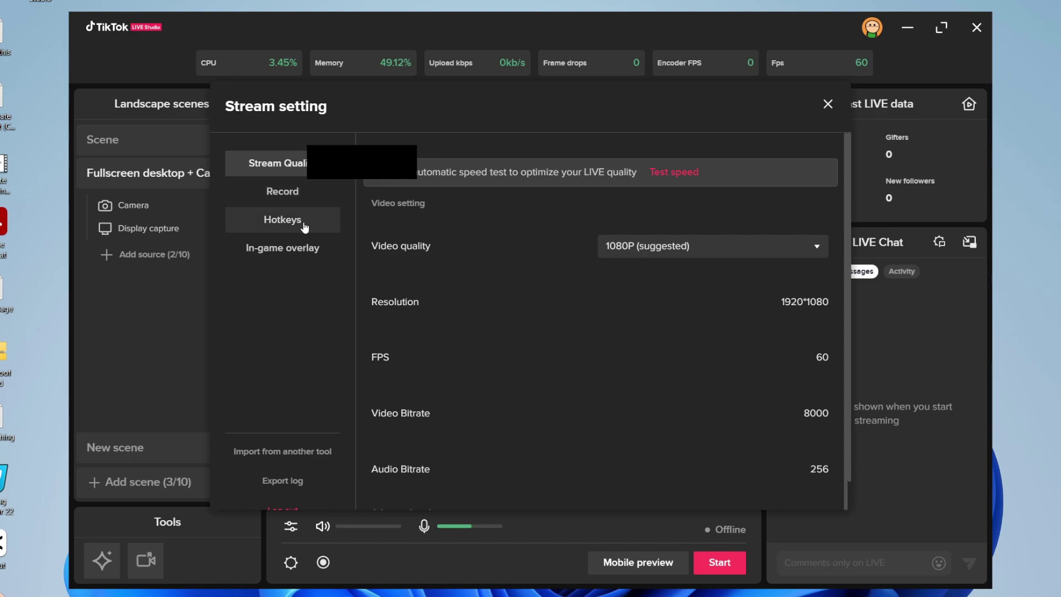
scroll(479, 287, down, 1)
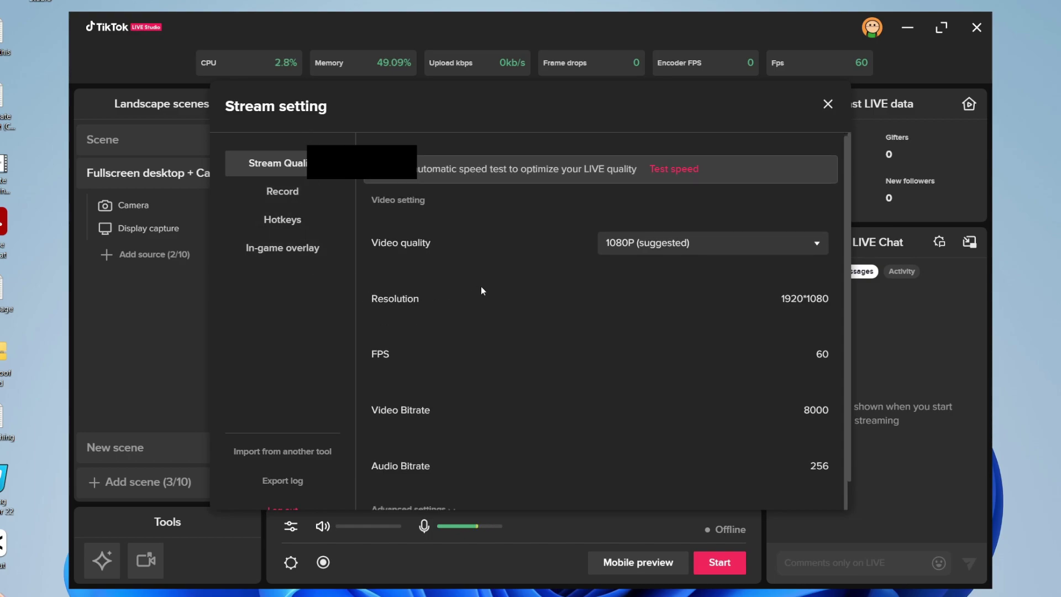
click(829, 106)
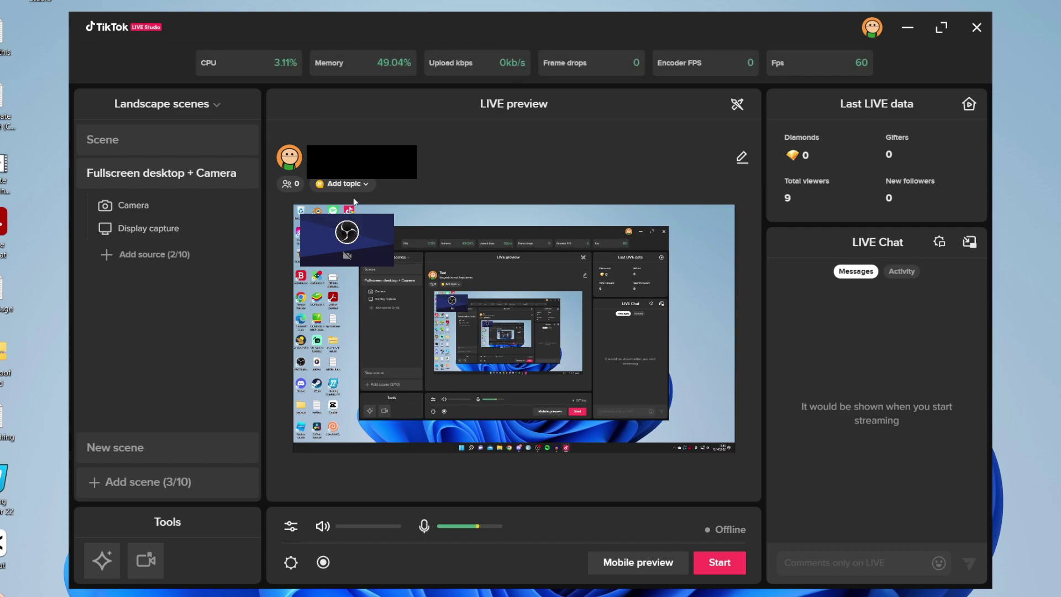
Step: Drag the camera overlay's lower-right corner outward to make it larger
click(346, 230)
drag(393, 265, 416, 267)
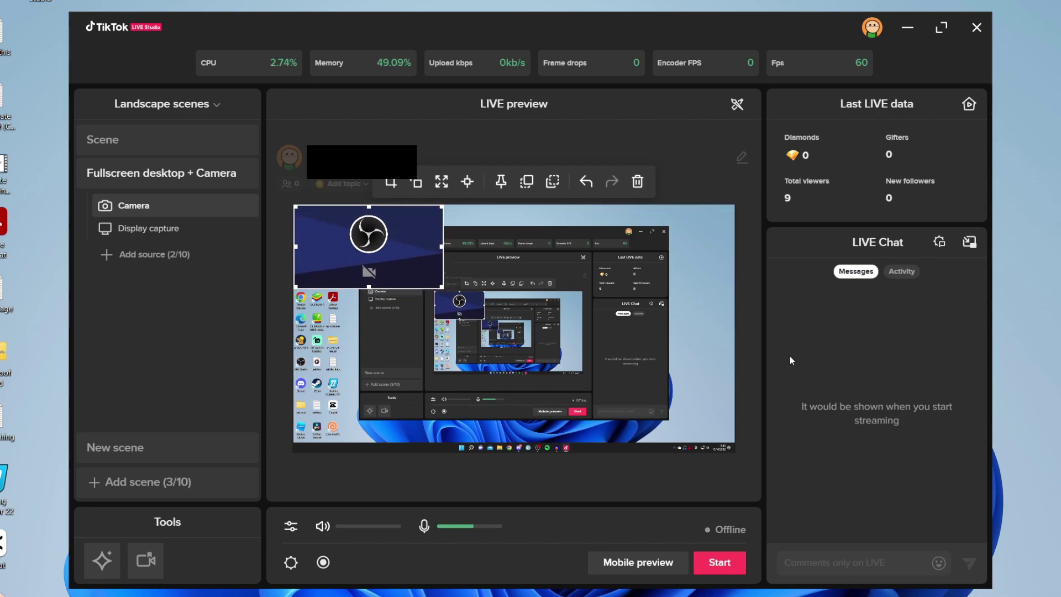
click(819, 350)
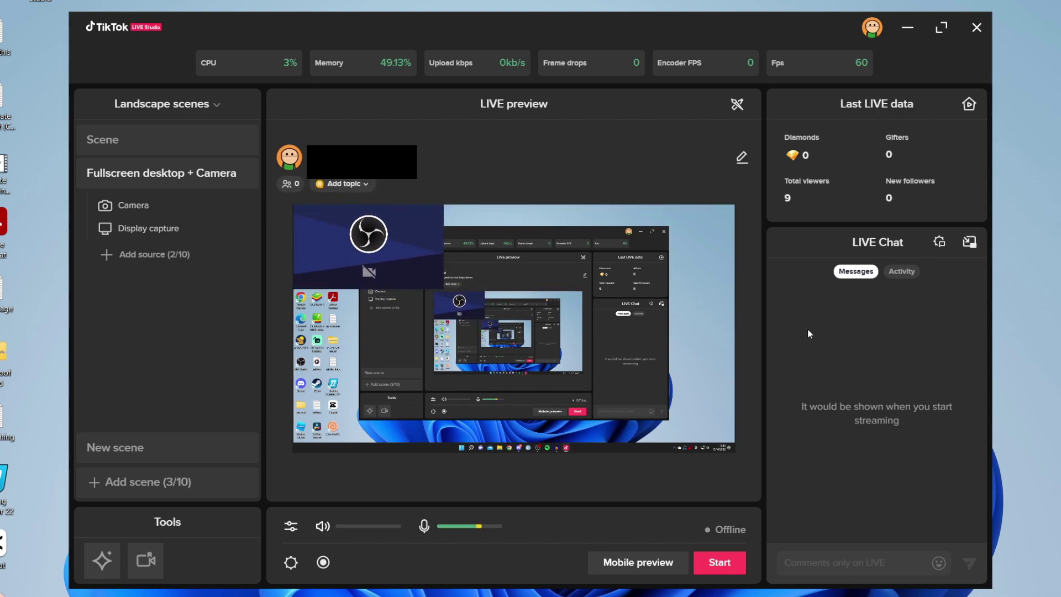